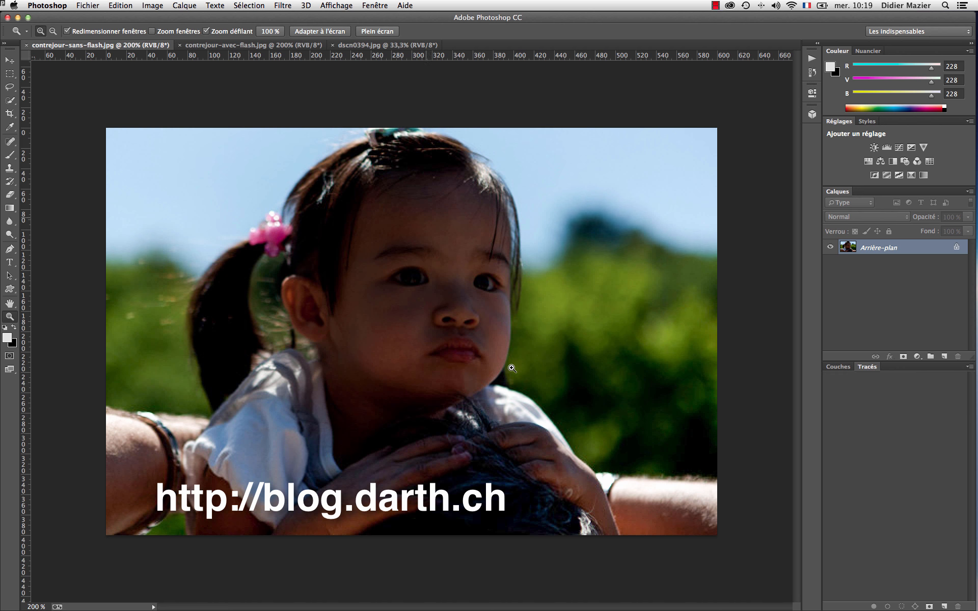
Step: Convert the background layer of dscn0394.jpg to a smart object
{"action": "left_click", "coordinate": [245, 48]}
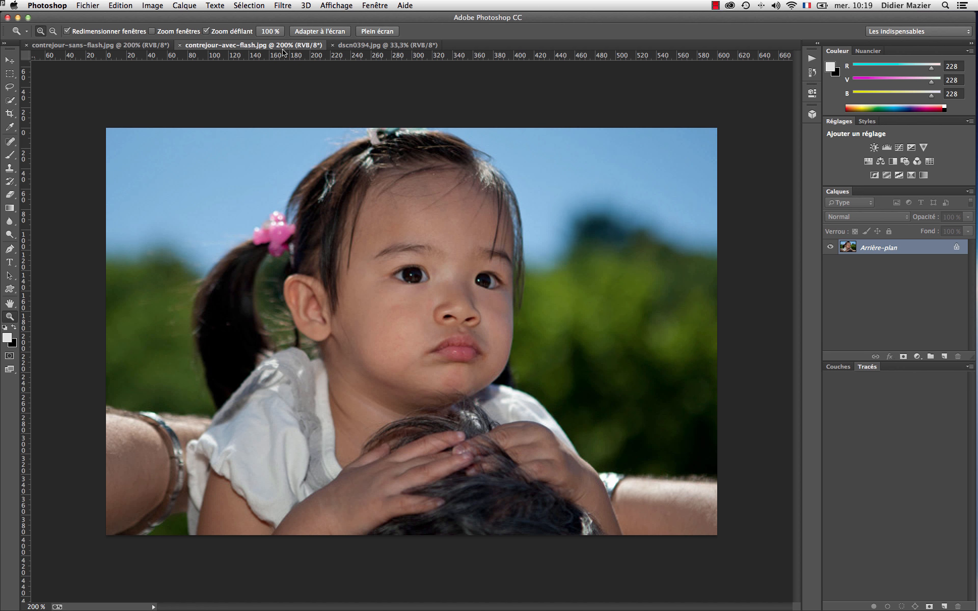
{"action": "left_click", "coordinate": [372, 48]}
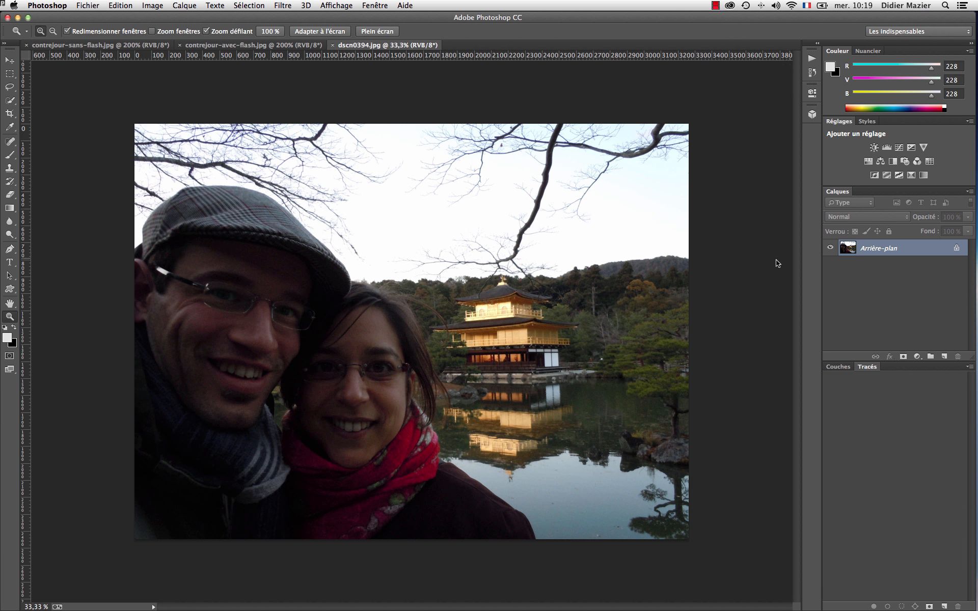
{"action": "right_click", "coordinate": [889, 249]}
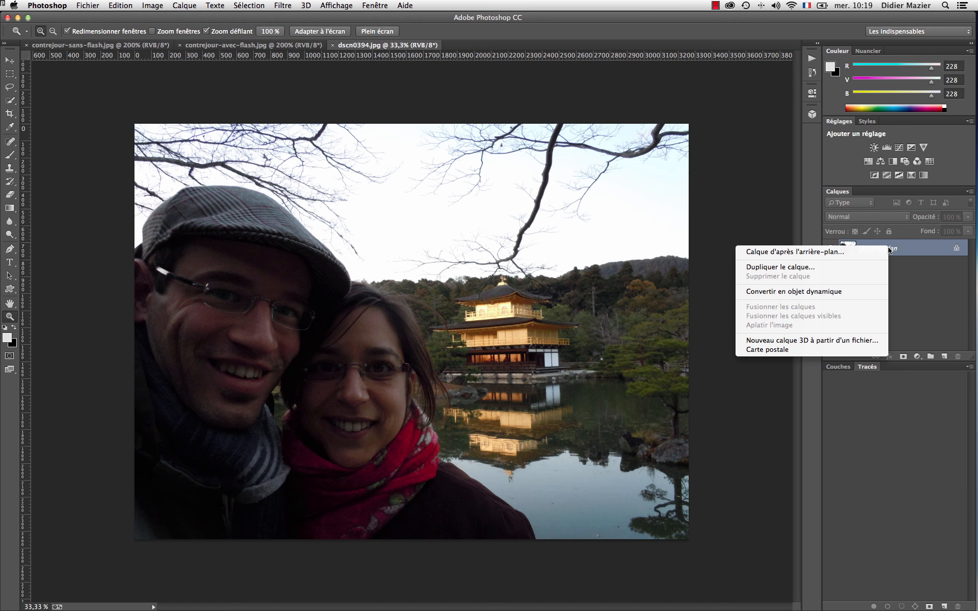
{"action": "left_click", "coordinate": [877, 294]}
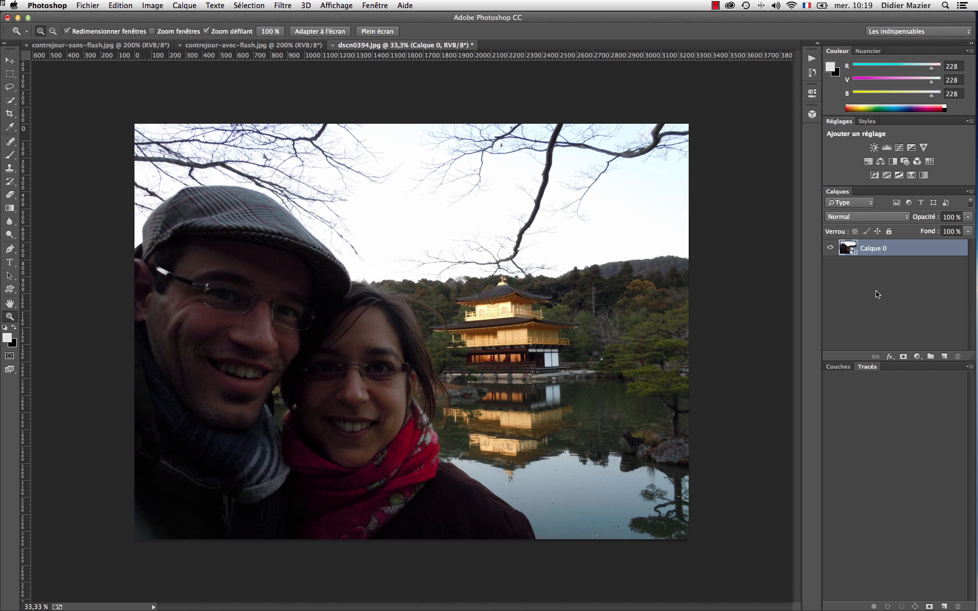
Step: Open the Camera Raw filter on the smart object and activate the Radial Filter
{"action": "left_click", "coordinate": [285, 6]}
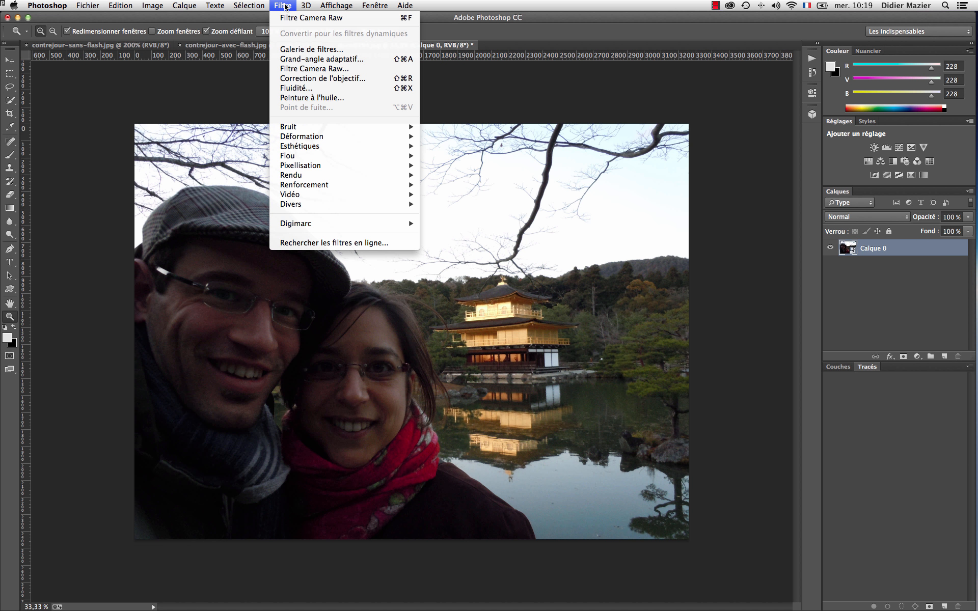
{"action": "left_click", "coordinate": [299, 68]}
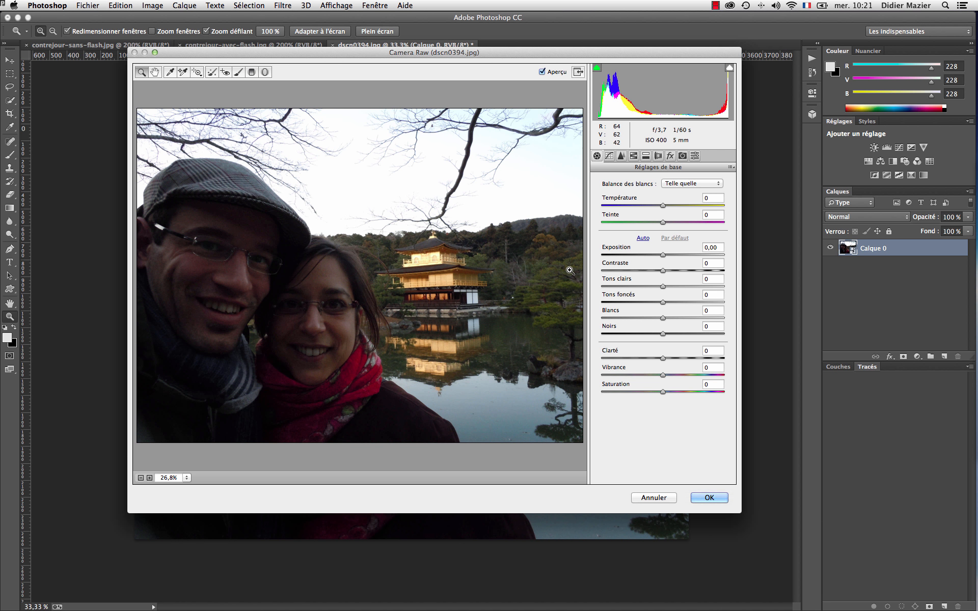
{"action": "left_click", "coordinate": [266, 72]}
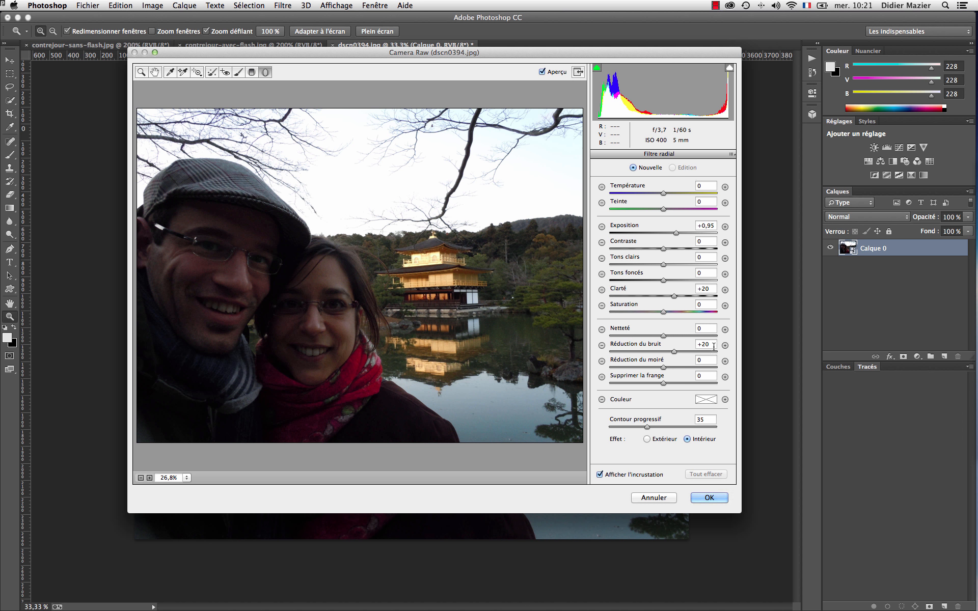
Step: Reset the radial filter's Réduction du bruit, Clarté, Exposition and Contour progressif to 0
{"action": "left_click", "coordinate": [697, 344]}
{"action": "type", "text": "0"}
{"action": "key", "text": "shift+Tab"}
{"action": "key", "text": "shift+Tab"}
{"action": "key", "text": "shift+Tab"}
{"action": "type", "text": "0"}
{"action": "key", "text": "shift+Tab"}
{"action": "key", "text": "shift+Tab"}
{"action": "key", "text": "shift+Tab"}
{"action": "key", "text": "shift+Tab"}
{"action": "type", "text": "0"}
{"action": "left_click_drag", "start_coordinate": [649, 427], "coordinate": [602, 426]}
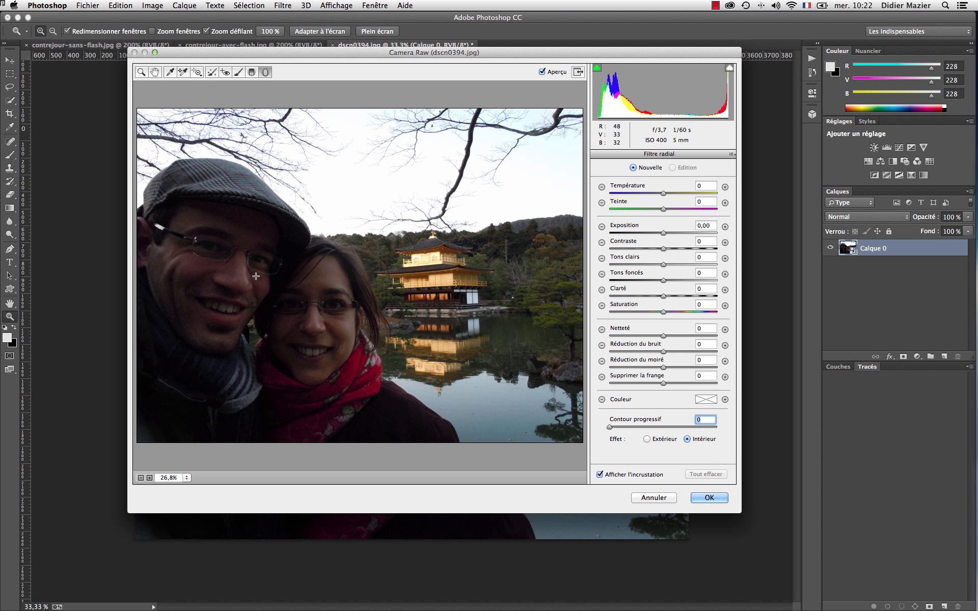
Step: Set the radial filter's Exposition to +0,60 and draw a tilted ellipse over the couple's faces
{"action": "left_click", "coordinate": [148, 193]}
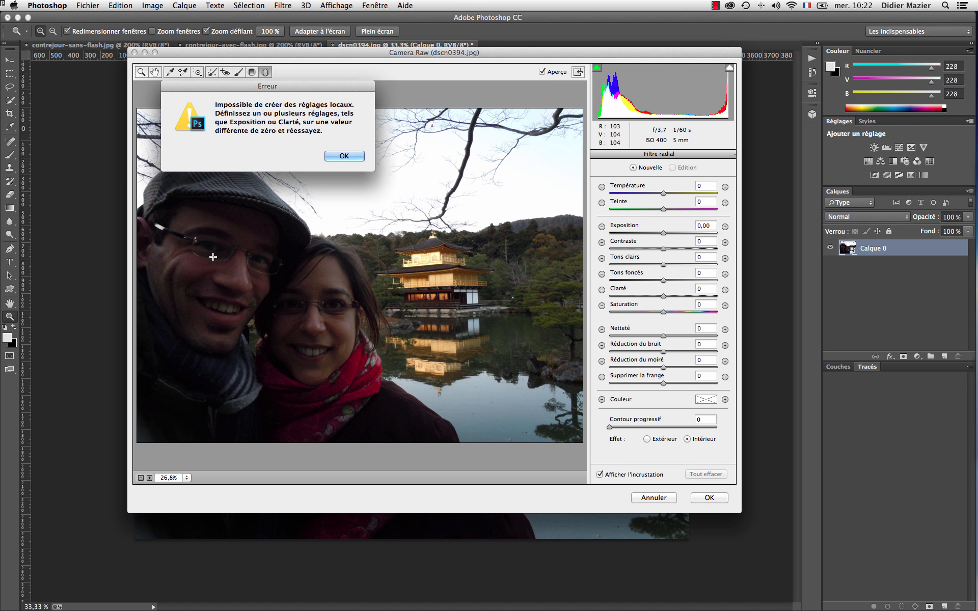
{"action": "left_click", "coordinate": [348, 157]}
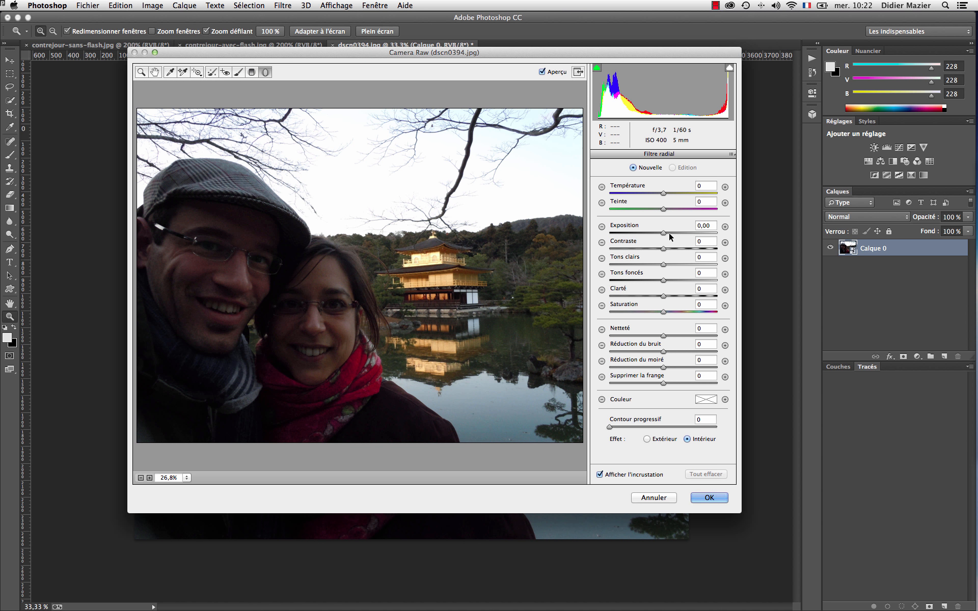
{"action": "left_click_drag", "start_coordinate": [663, 234], "coordinate": [671, 234]}
{"action": "left_click", "coordinate": [156, 191]}
{"action": "left_click_drag", "start_coordinate": [173, 211], "coordinate": [357, 429]}
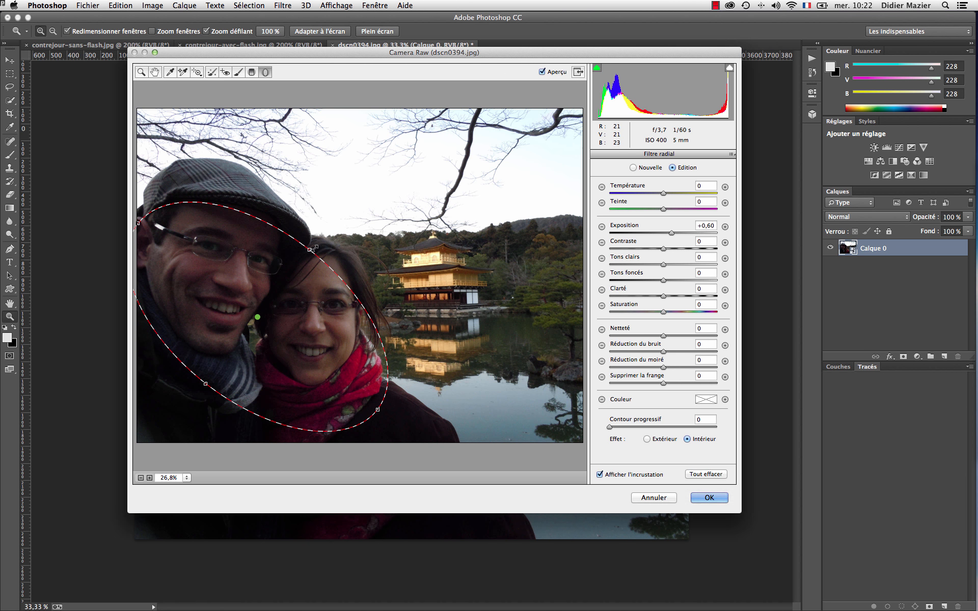
Step: Enlarge the radial filter ellipse and shift it so that it surrounds both faces, the cap and the scarves
{"action": "left_click_drag", "start_coordinate": [310, 249], "coordinate": [325, 229]}
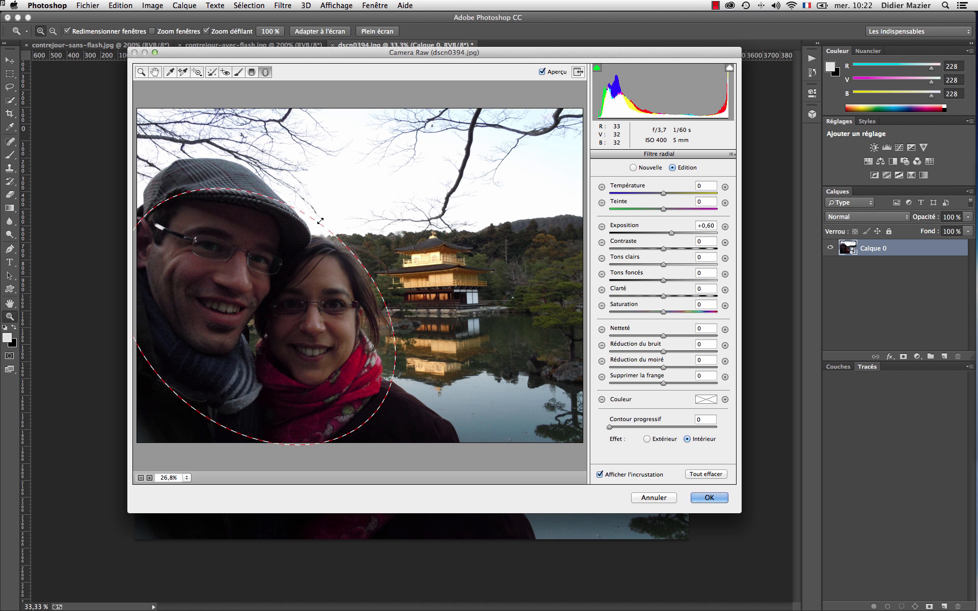
{"action": "left_click_drag", "start_coordinate": [137, 223], "coordinate": [120, 197]}
{"action": "left_click_drag", "start_coordinate": [256, 283], "coordinate": [232, 259]}
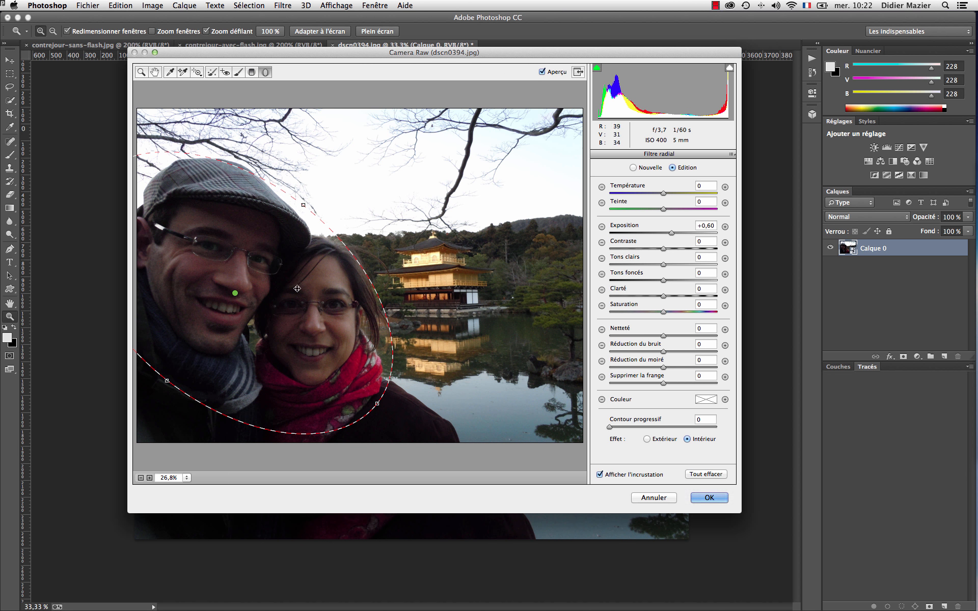
Step: Set Exposition to +1,00, Clarté to +21 and Réduction du bruit to +19 for the ellipse around the couple
{"action": "left_click", "coordinate": [682, 233]}
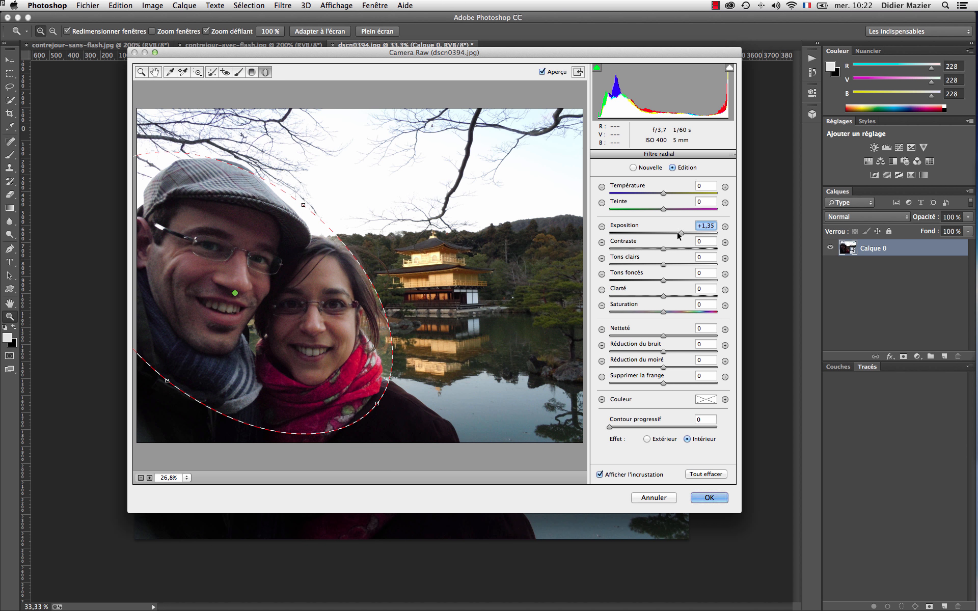
{"action": "left_click", "coordinate": [674, 296]}
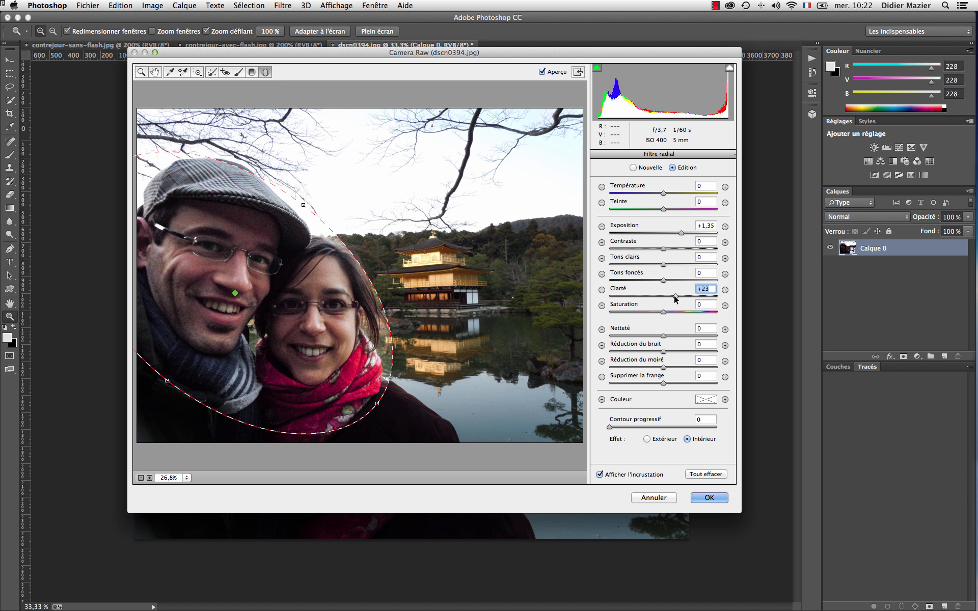
{"action": "left_click_drag", "start_coordinate": [675, 298], "coordinate": [673, 300]}
{"action": "left_click", "coordinate": [676, 234]}
{"action": "left_click_drag", "start_coordinate": [676, 234], "coordinate": [677, 234]}
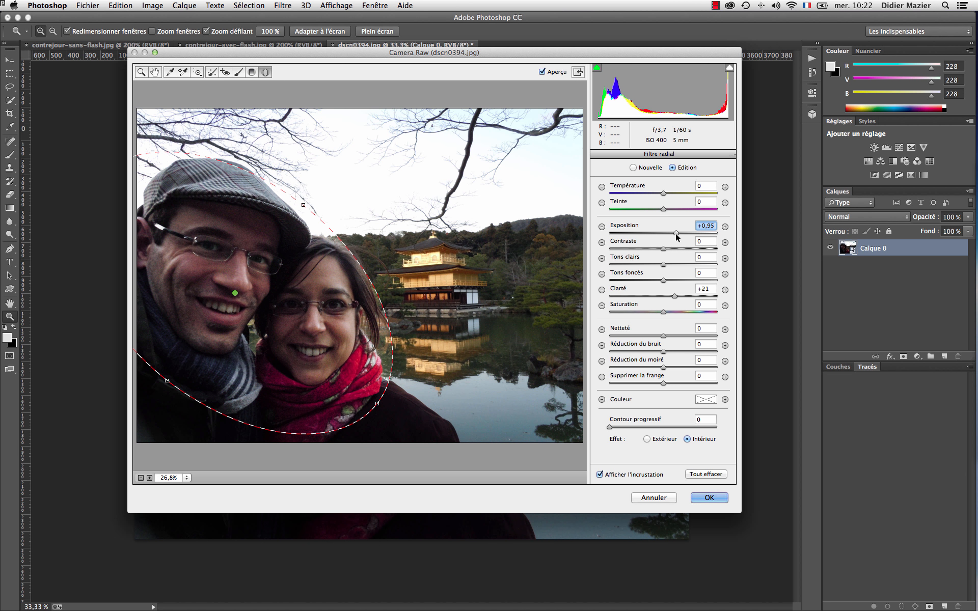
{"action": "left_click", "coordinate": [671, 351]}
{"action": "left_click_drag", "start_coordinate": [672, 355], "coordinate": [674, 355]}
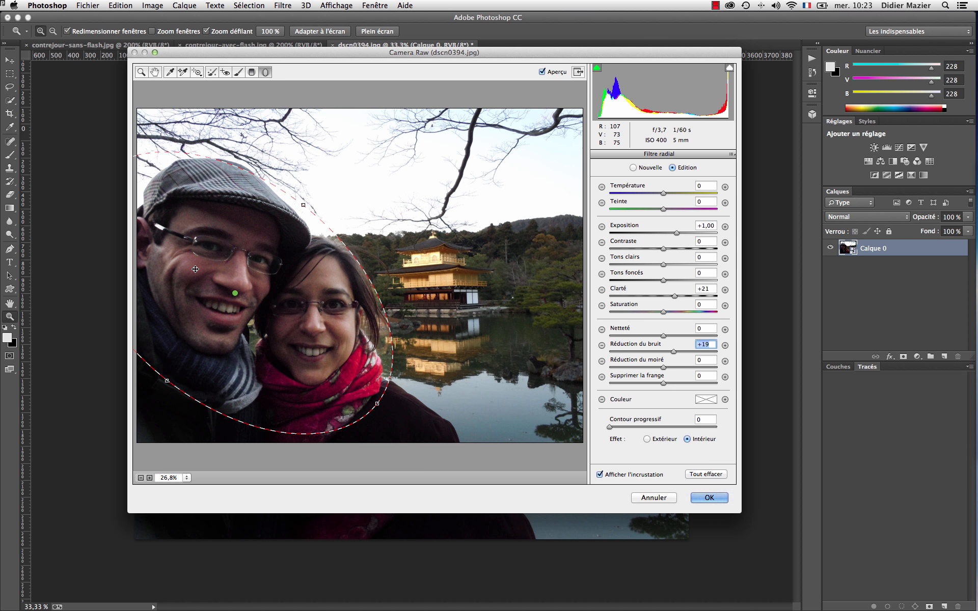
Step: Soften the ellipse's edge with a Contour progressif of 24 and compare the photo with and without the correction
{"action": "left_click", "coordinate": [616, 475]}
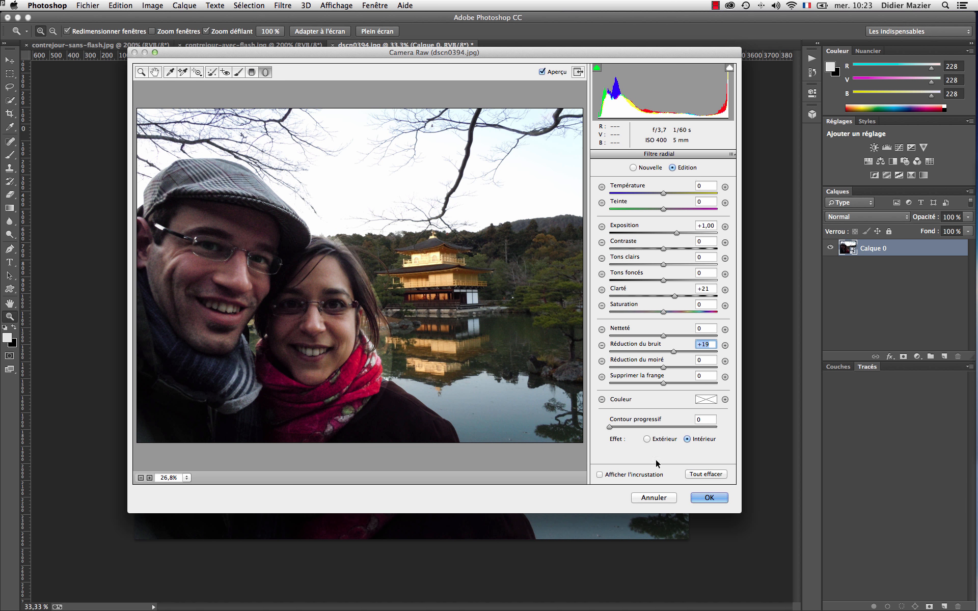
{"action": "left_click_drag", "start_coordinate": [610, 428], "coordinate": [634, 429]}
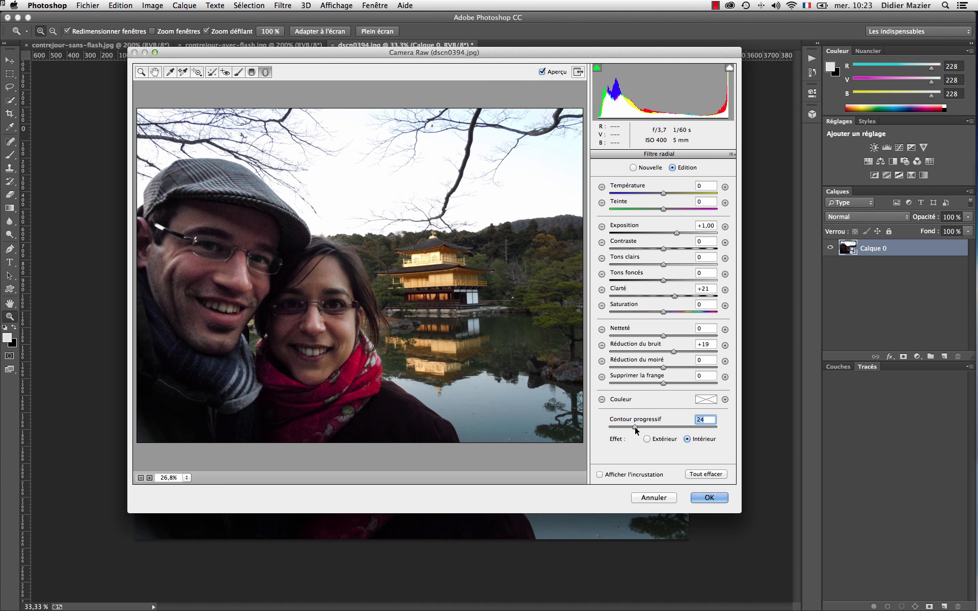
{"action": "left_click", "coordinate": [542, 72]}
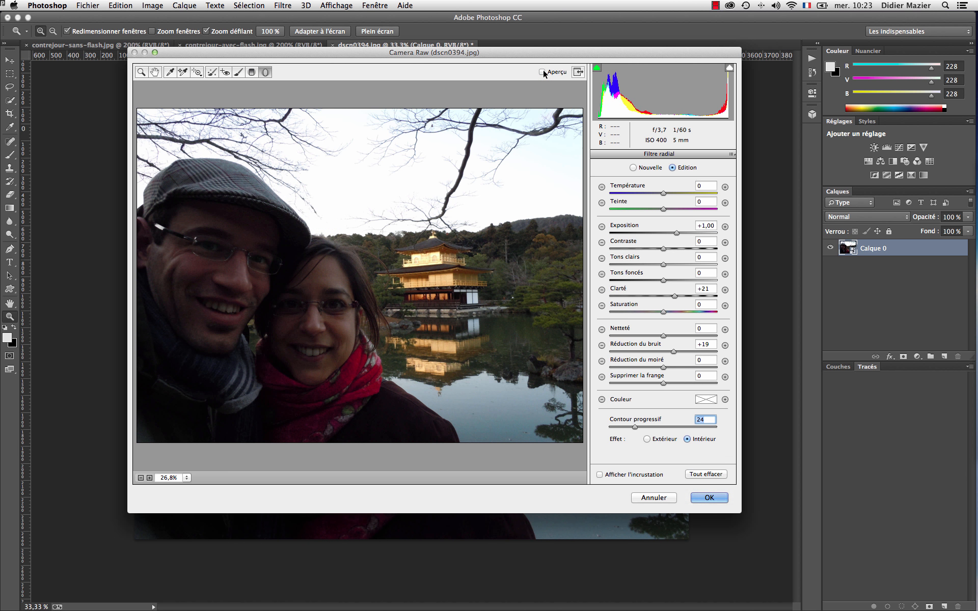
{"action": "left_click", "coordinate": [542, 72]}
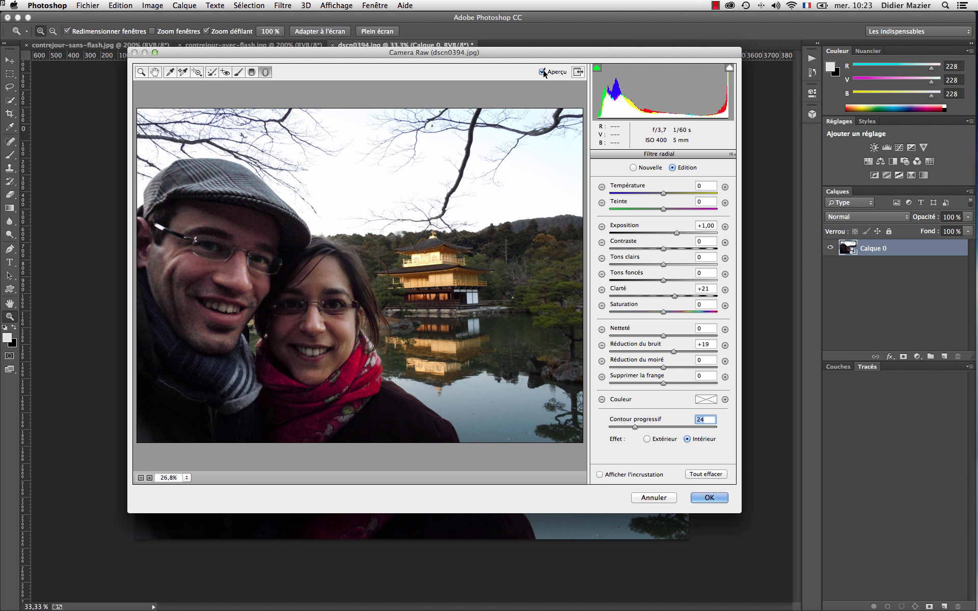
{"action": "left_click", "coordinate": [600, 474]}
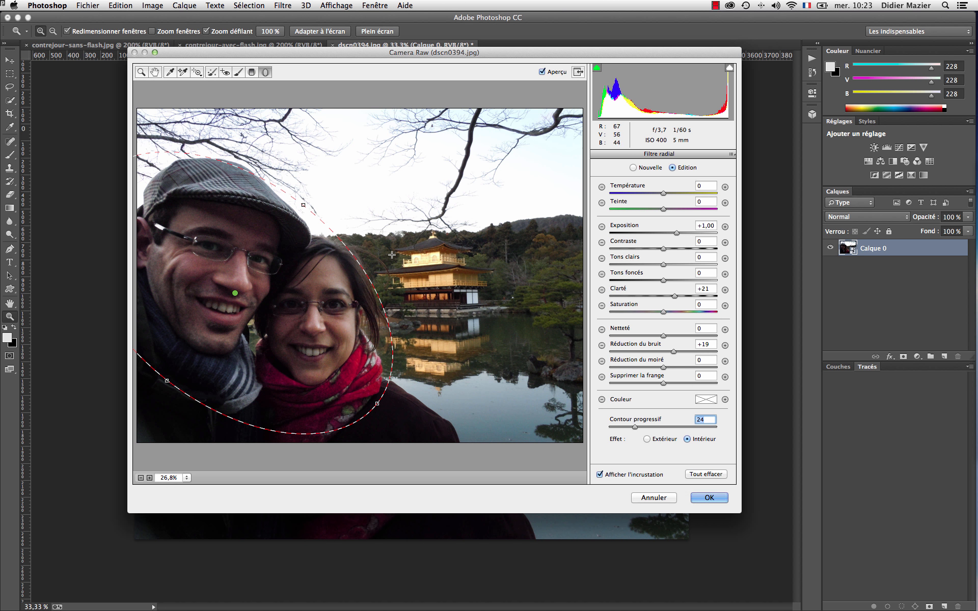
Step: Add a second radial ellipse beside the golden pavilion, move it over the couple's faces and tilt it
{"action": "mouse_move", "coordinate": [393, 249]}
{"action": "left_mouse_down"}
{"action": "mouse_move", "coordinate": [491, 310]}
{"action": "mouse_move", "coordinate": [489, 329]}
{"action": "left_mouse_up"}
{"action": "left_click_drag", "start_coordinate": [473, 271], "coordinate": [340, 311]}
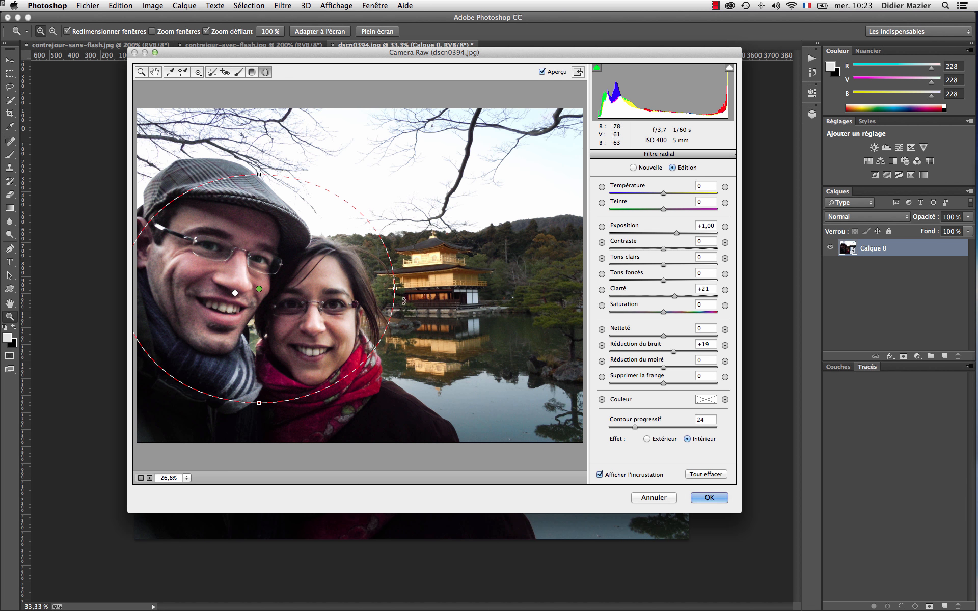
{"action": "left_click_drag", "start_coordinate": [401, 273], "coordinate": [382, 370]}
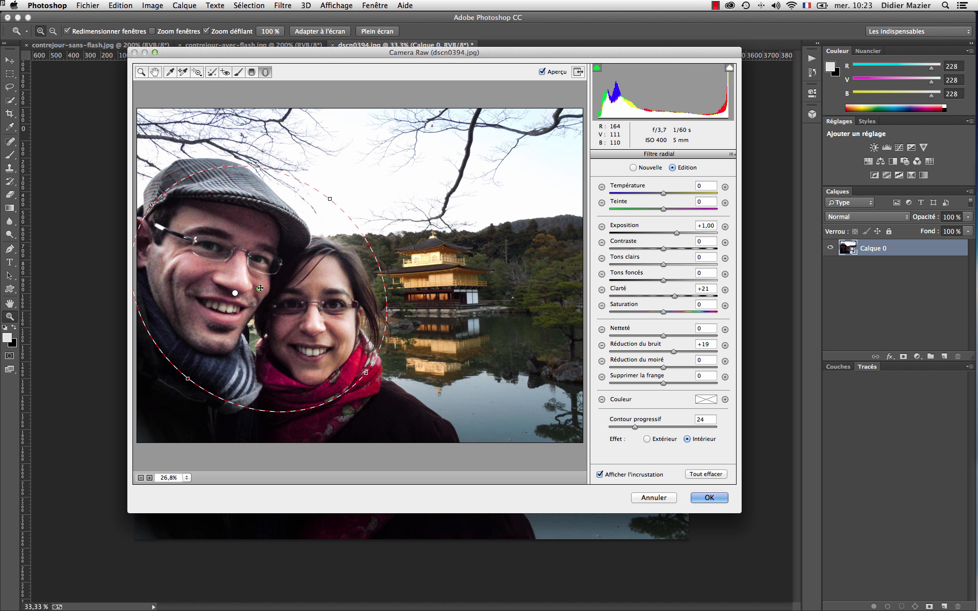
Step: Resize, rotate and reposition the second ellipse so that it encloses the couple
{"action": "left_click_drag", "start_coordinate": [315, 218], "coordinate": [316, 209]}
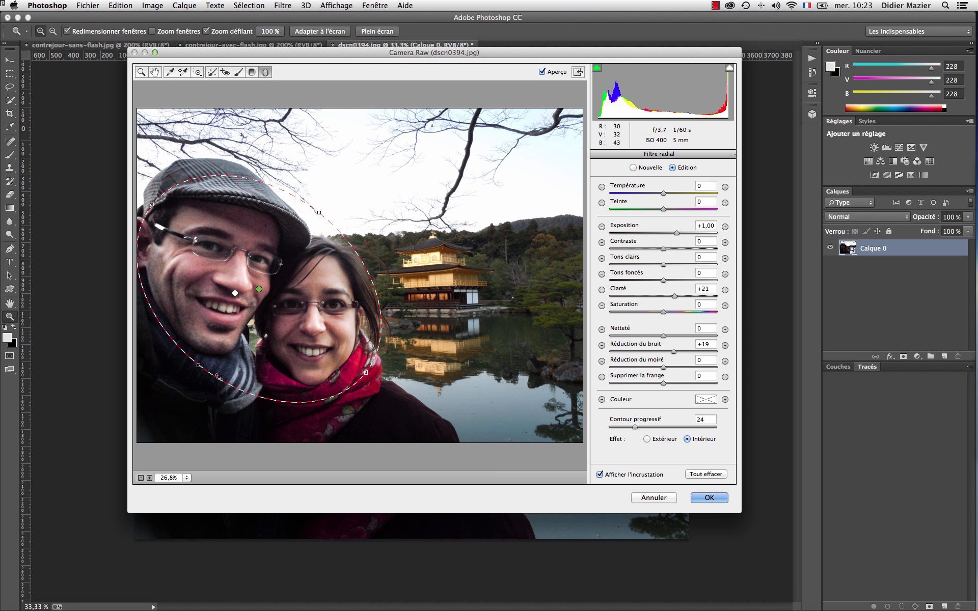
{"action": "left_click_drag", "start_coordinate": [198, 367], "coordinate": [190, 370]}
{"action": "left_click_drag", "start_coordinate": [186, 374], "coordinate": [187, 372]}
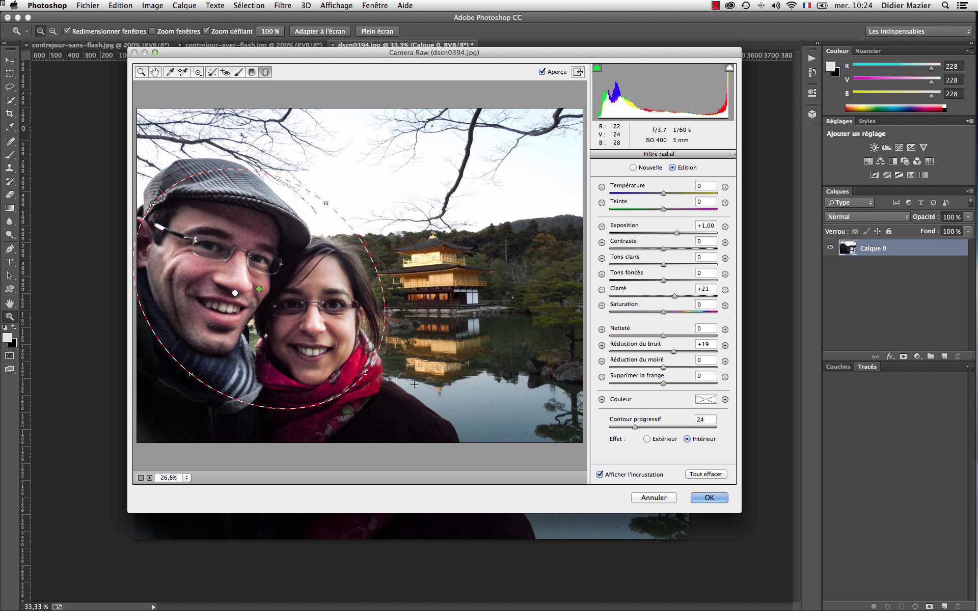
{"action": "mouse_move", "coordinate": [361, 375]}
{"action": "left_mouse_down"}
{"action": "mouse_move", "coordinate": [373, 394]}
{"action": "mouse_move", "coordinate": [372, 368]}
{"action": "left_mouse_up"}
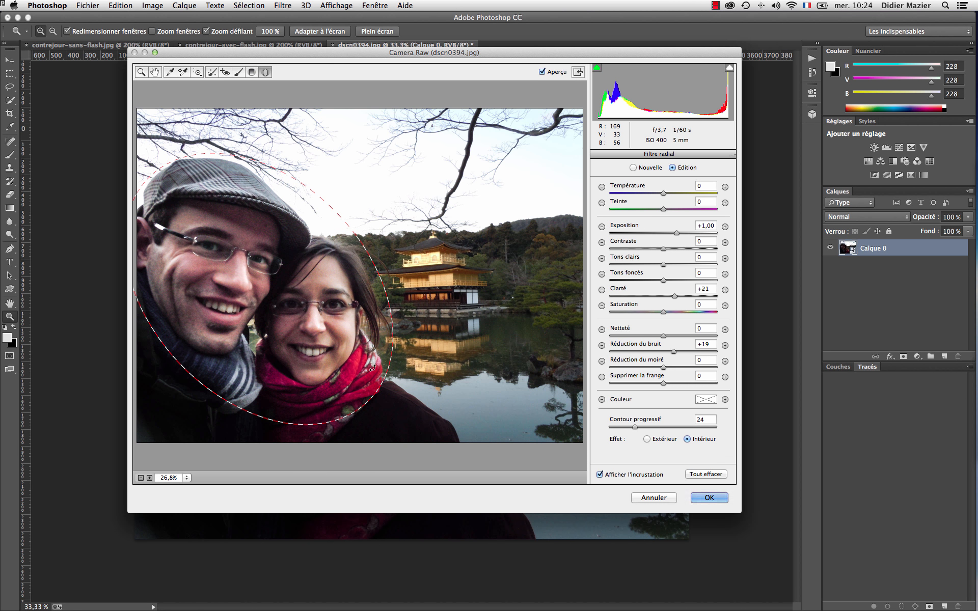
{"action": "left_click_drag", "start_coordinate": [326, 255], "coordinate": [312, 271]}
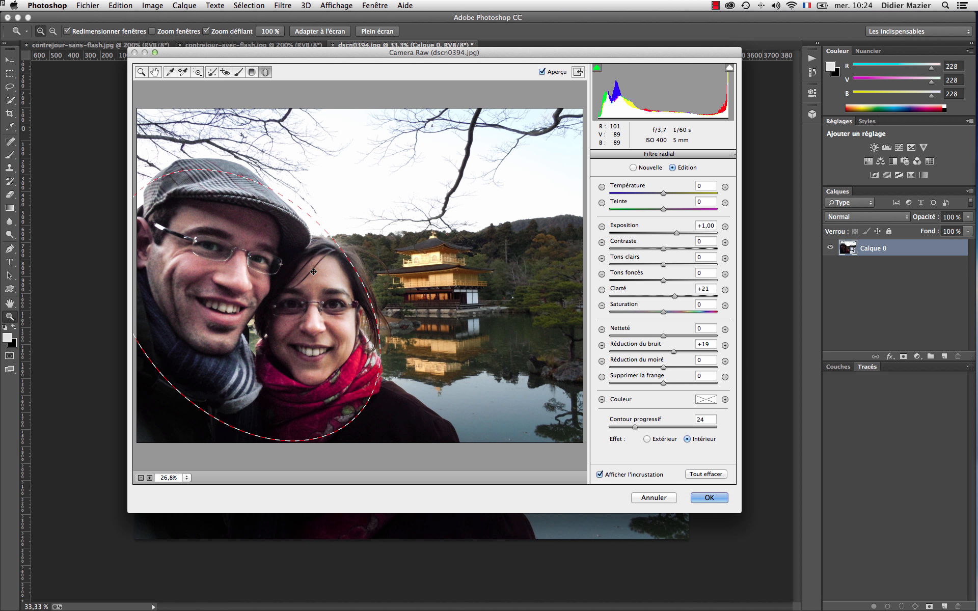
Step: Apply the second ellipse's effect to its exterior (Extérieur) and reset its Exposition and Clarté to 0
{"action": "left_click", "coordinate": [647, 439]}
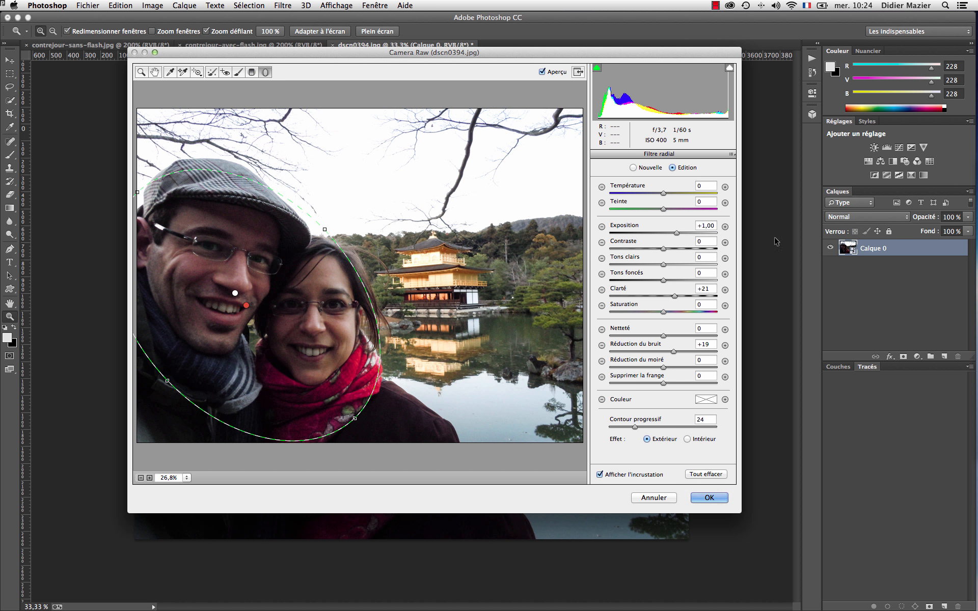
{"action": "left_click", "coordinate": [717, 226]}
{"action": "type", "text": "0"}
{"action": "left_click", "coordinate": [715, 290]}
{"action": "type", "text": "0"}
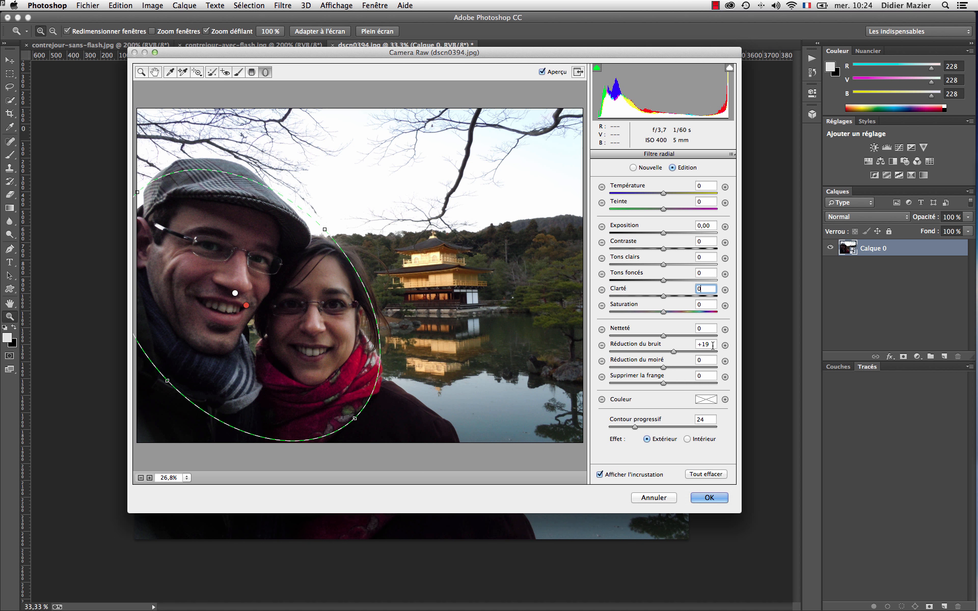
Step: Blur the background outside the ellipse with Netteté at -100 and raise its Saturation to +39
{"action": "left_click", "coordinate": [613, 336]}
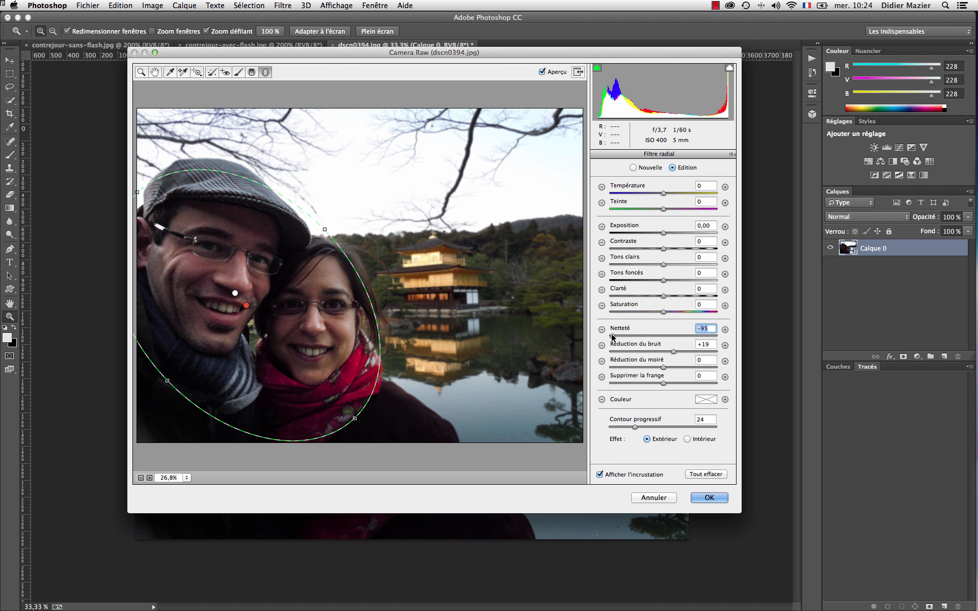
{"action": "left_click_drag", "start_coordinate": [614, 337], "coordinate": [604, 339]}
{"action": "left_click", "coordinate": [676, 312]}
{"action": "left_click", "coordinate": [685, 312]}
Step: Hide the ellipse overlay, apply the Camera Raw filter and compare the photo with and without the corrections
{"action": "left_click", "coordinate": [608, 476]}
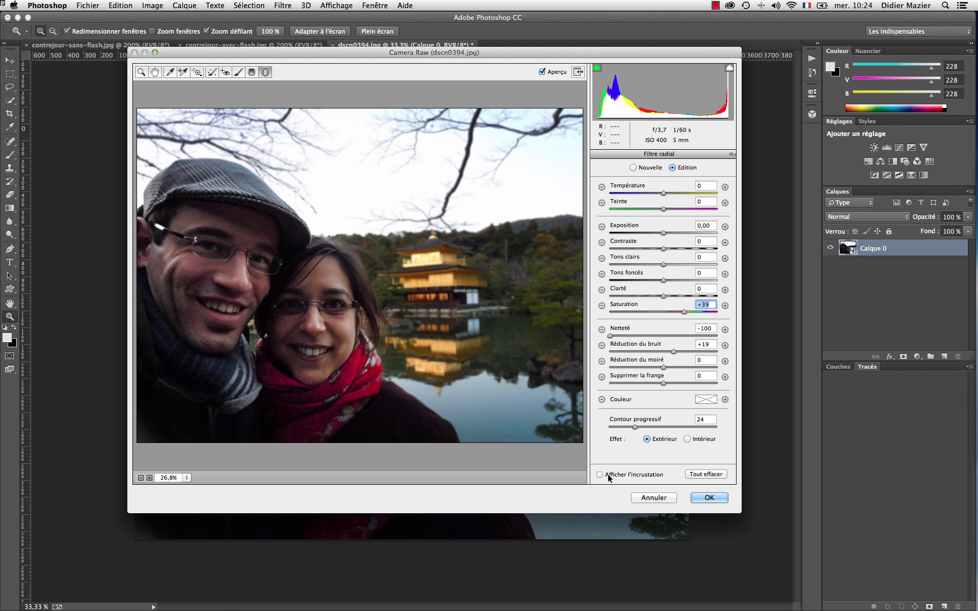
{"action": "left_click", "coordinate": [542, 72]}
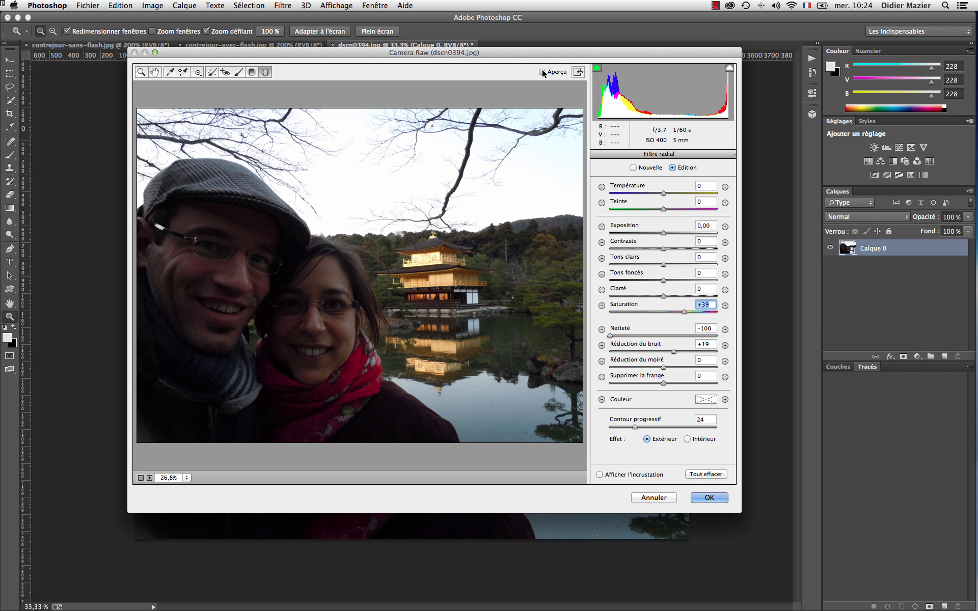
{"action": "left_click", "coordinate": [543, 72]}
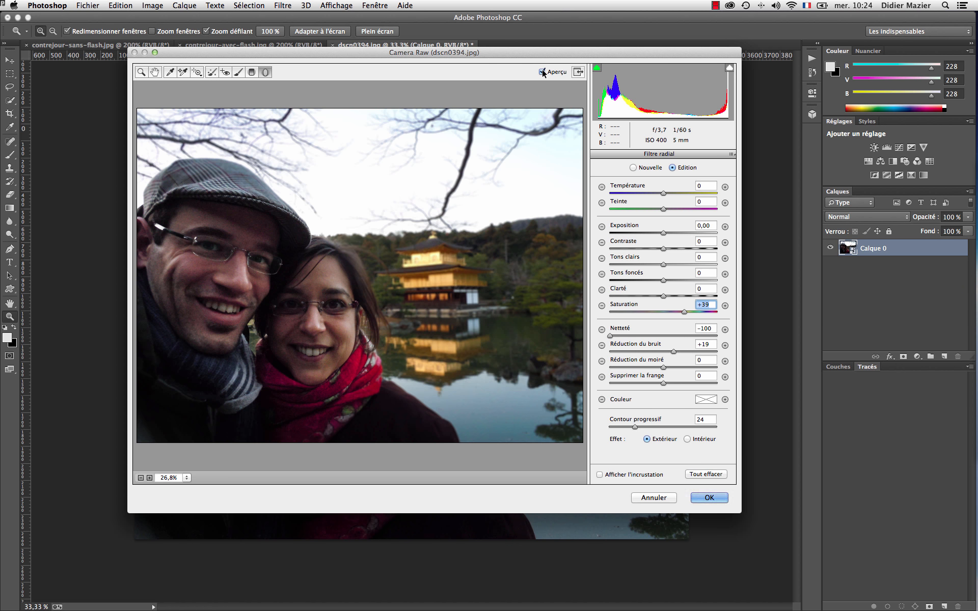
{"action": "left_click", "coordinate": [710, 498]}
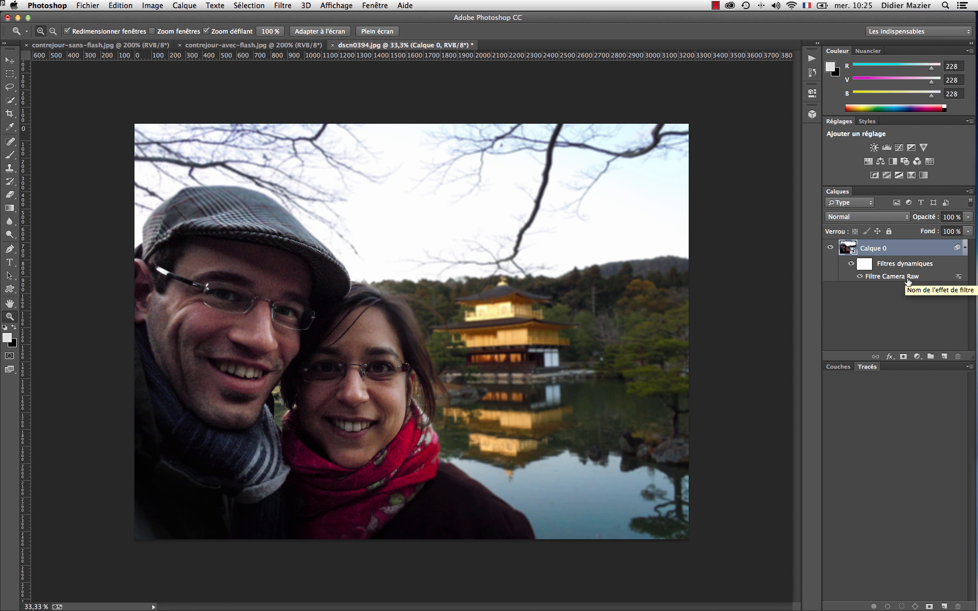
{"action": "left_click", "coordinate": [851, 265]}
{"action": "left_click", "coordinate": [851, 265]}
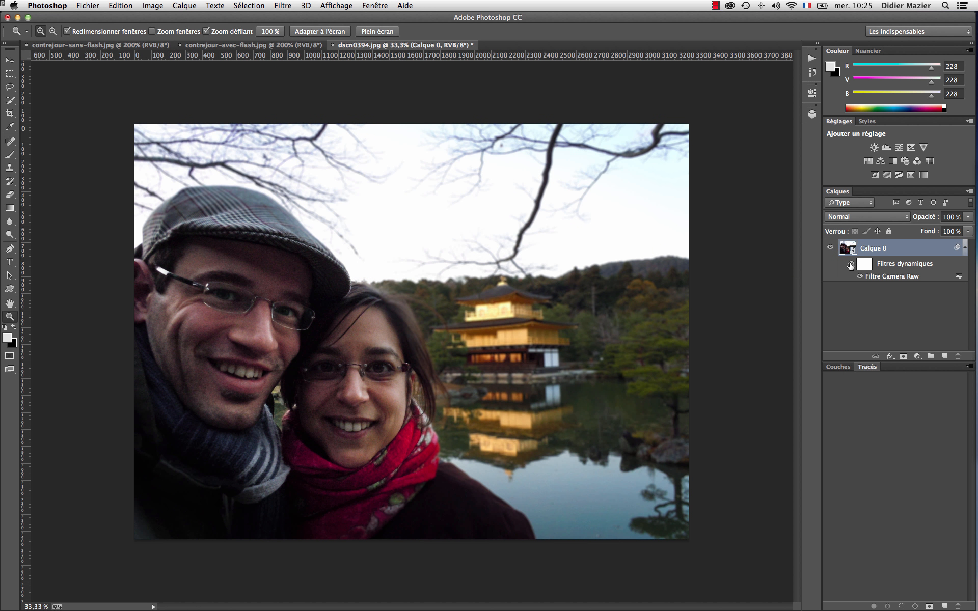